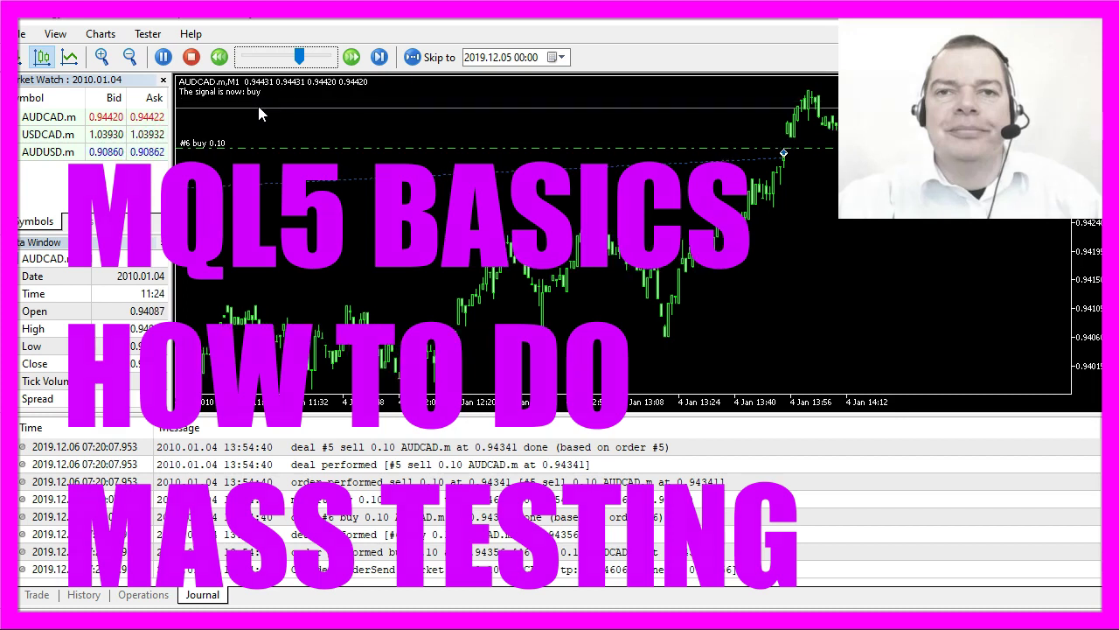
Backtest the EA on AUDCAD from 2018.01.01 without visual mode, losing 24.77
click(491, 173)
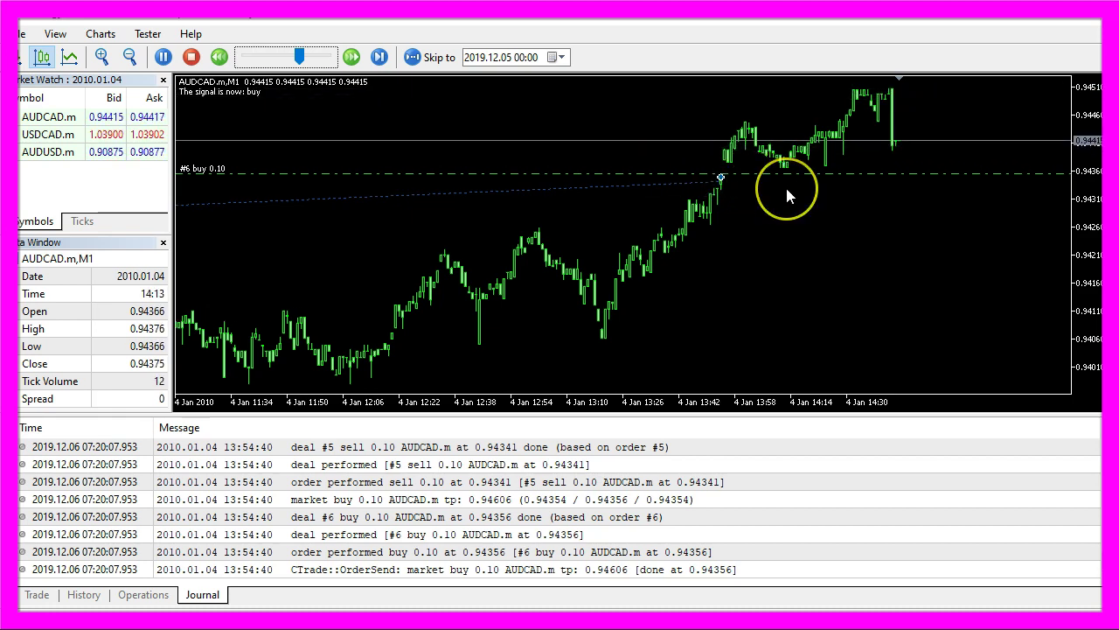
click(1087, 25)
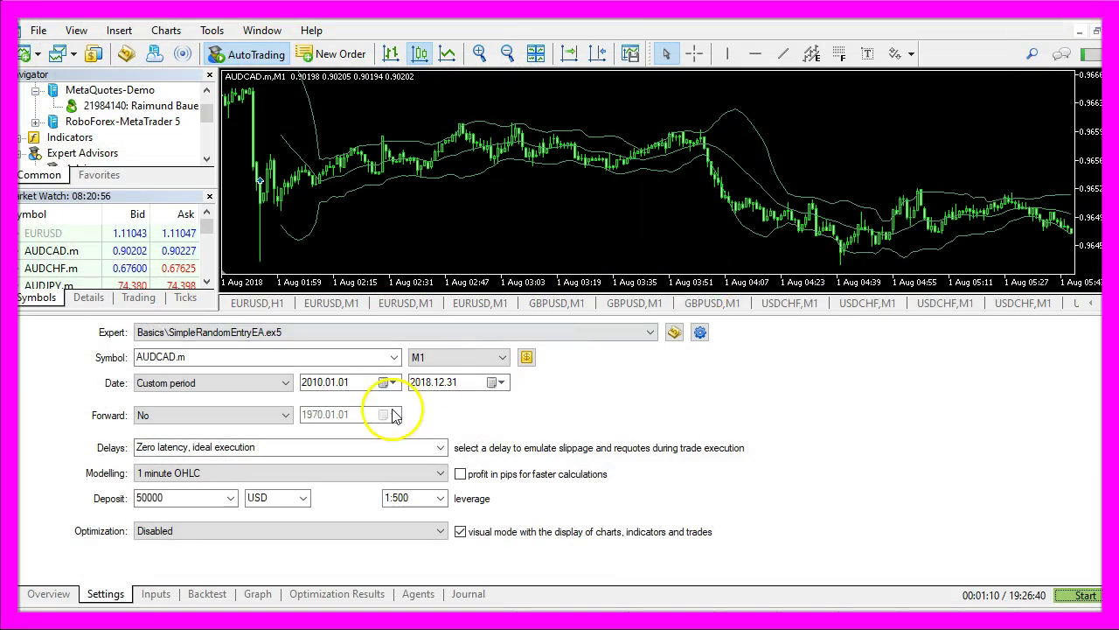
click(461, 535)
click(312, 389)
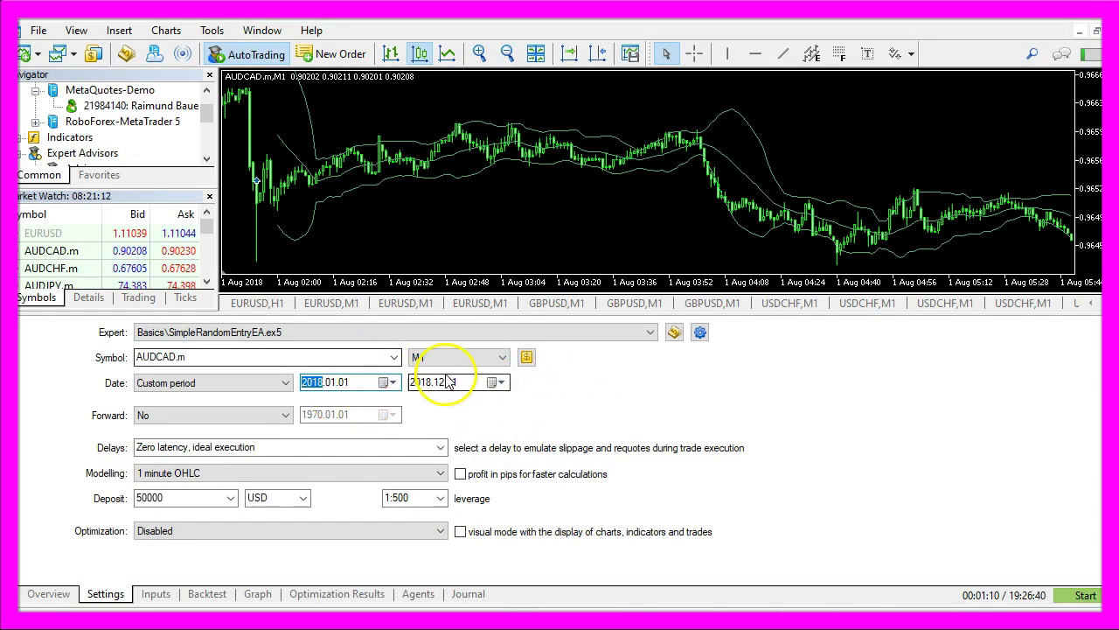
click(1085, 595)
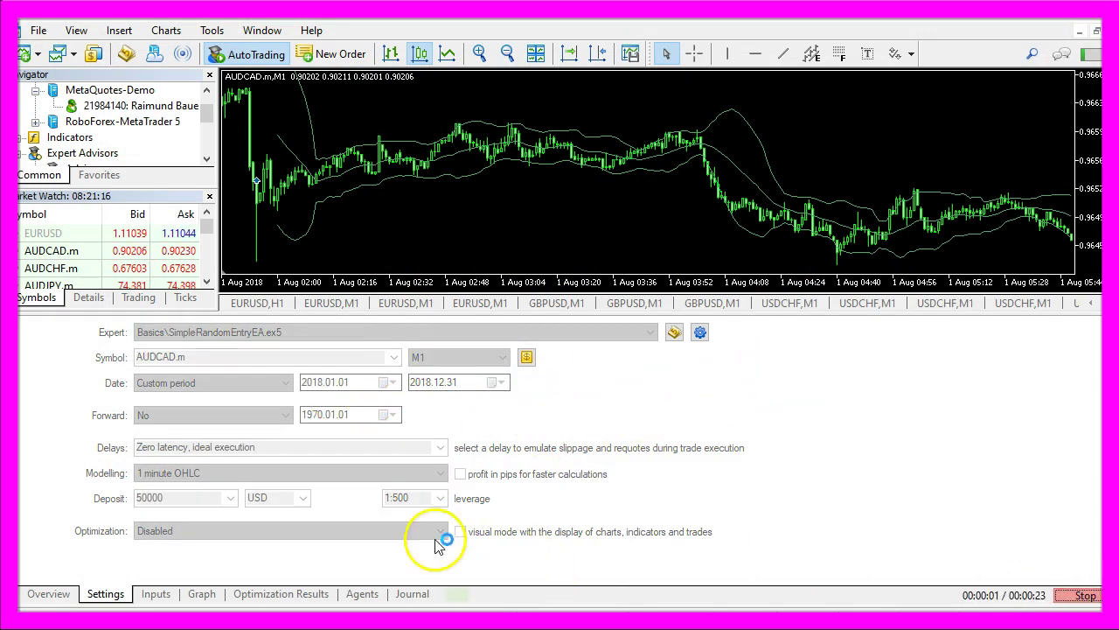
click(200, 595)
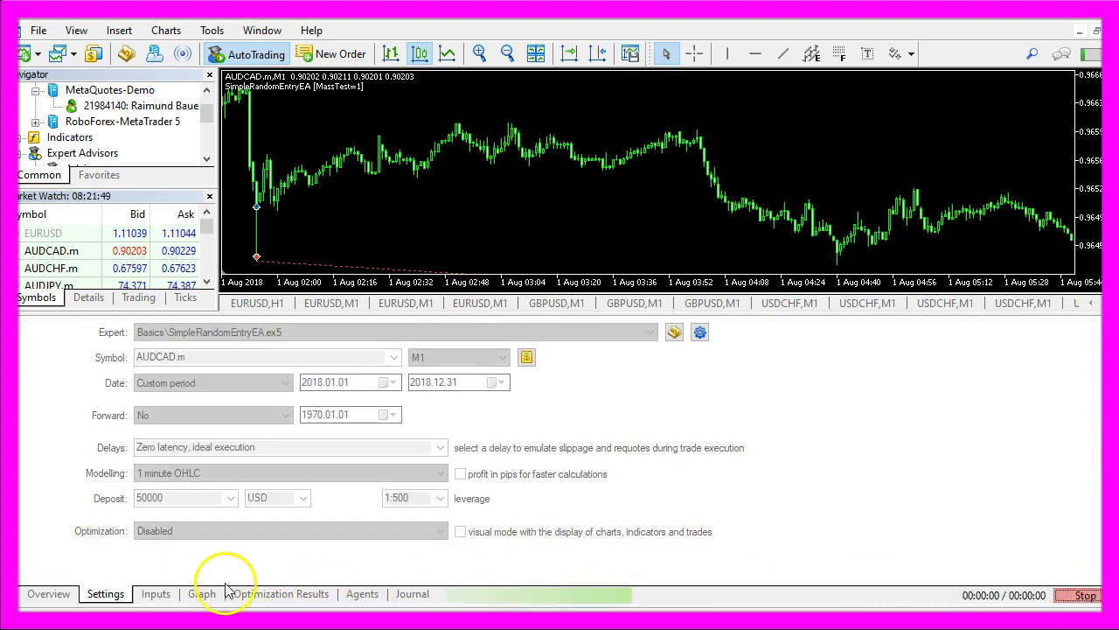
click(207, 594)
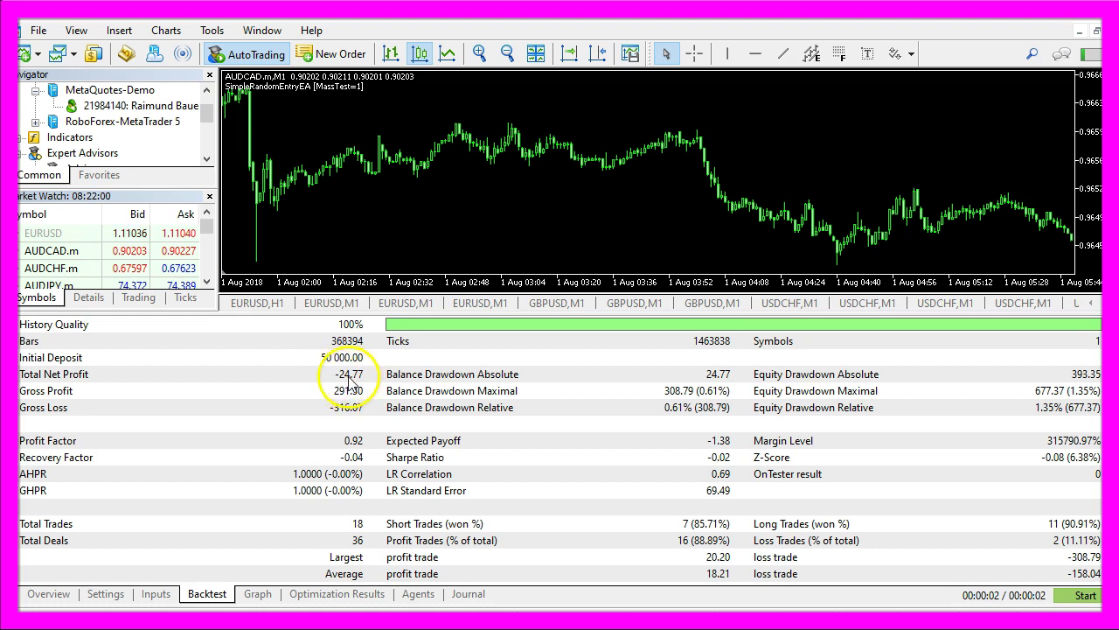
Run the backtest again, ending at -193.63 net over 21 trades
click(105, 594)
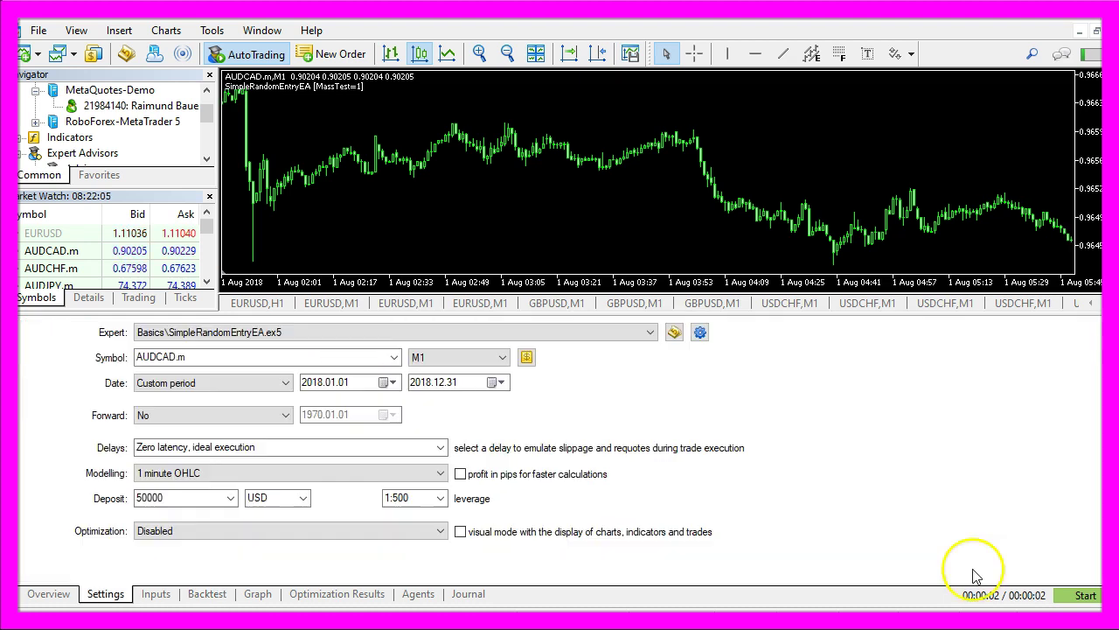
click(1085, 595)
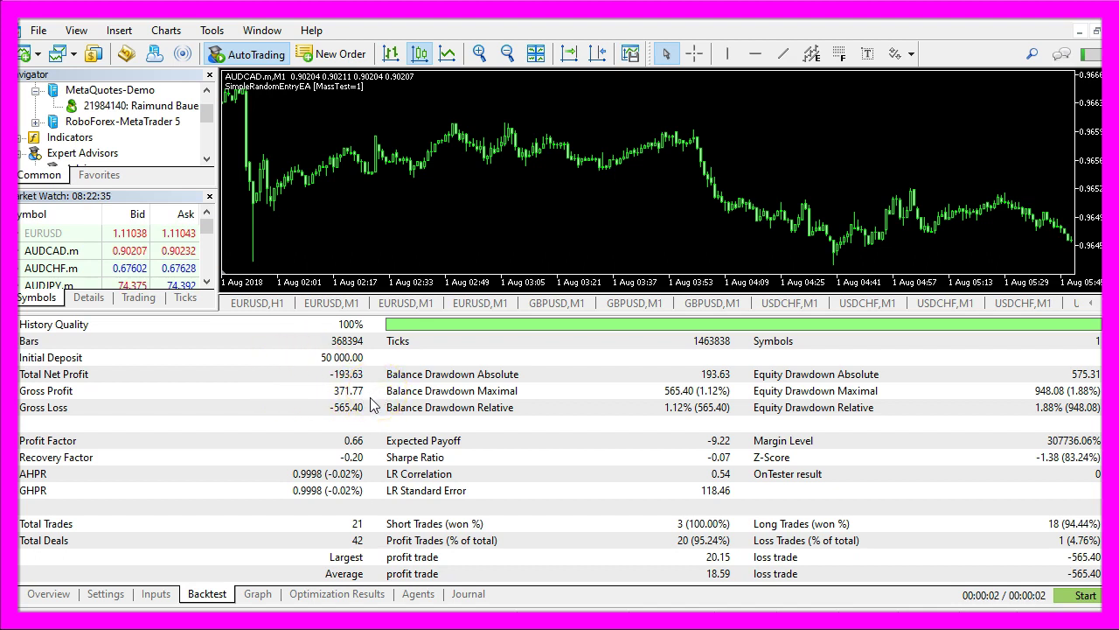
click(105, 594)
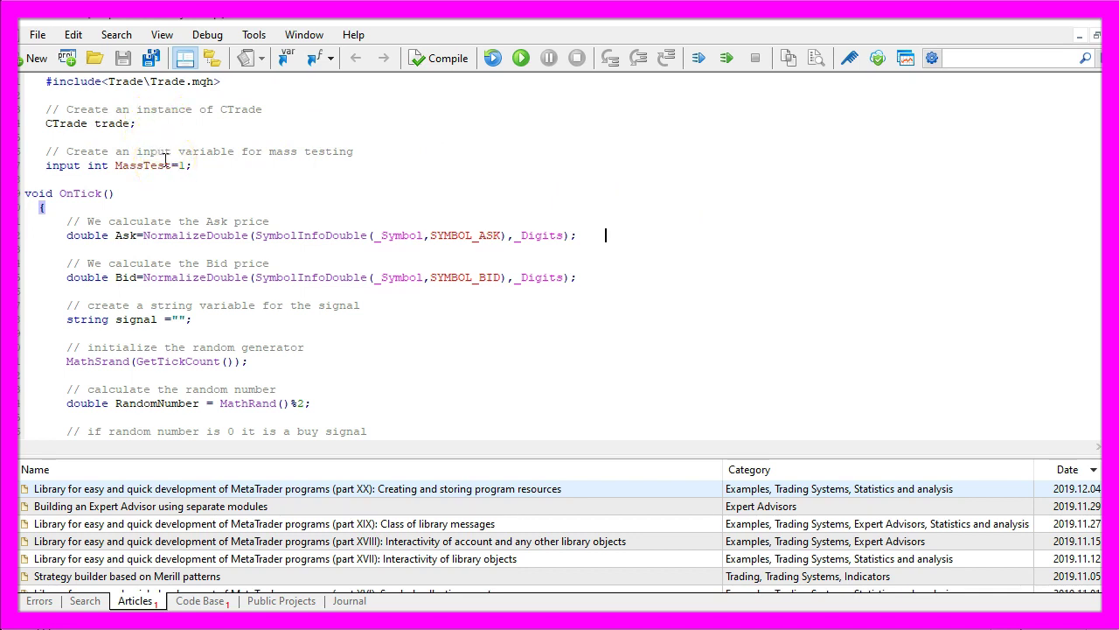
Select the 'input int MassTest=1;' line in the EA source in MetaEditor
click(18, 168)
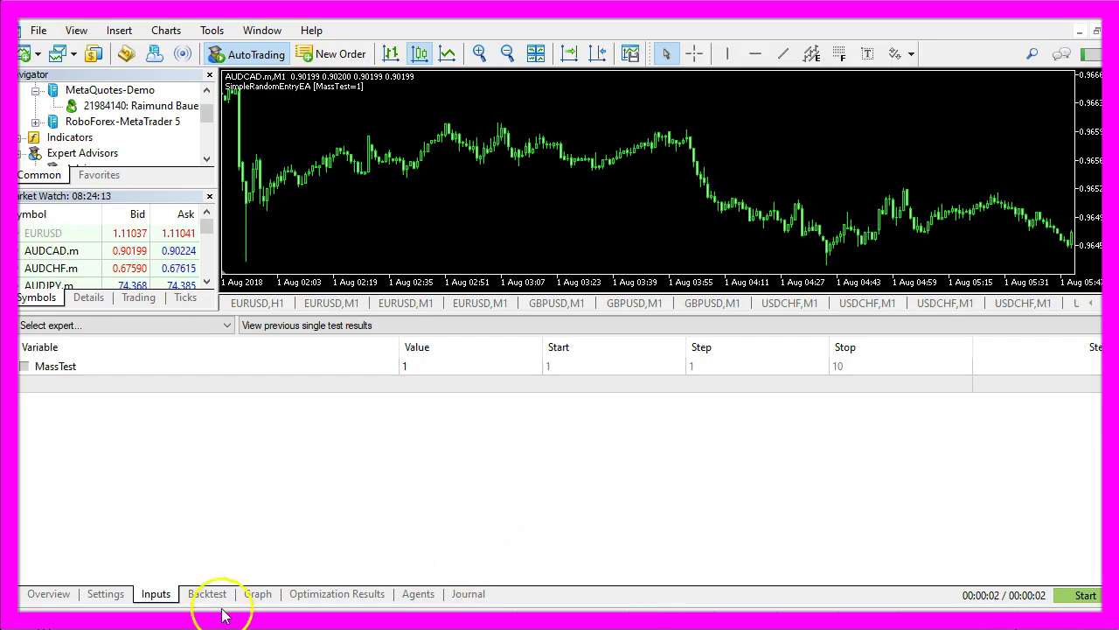
Run a fast genetic optimization with MassTest from 1 to 15 in steps of 1
click(354, 369)
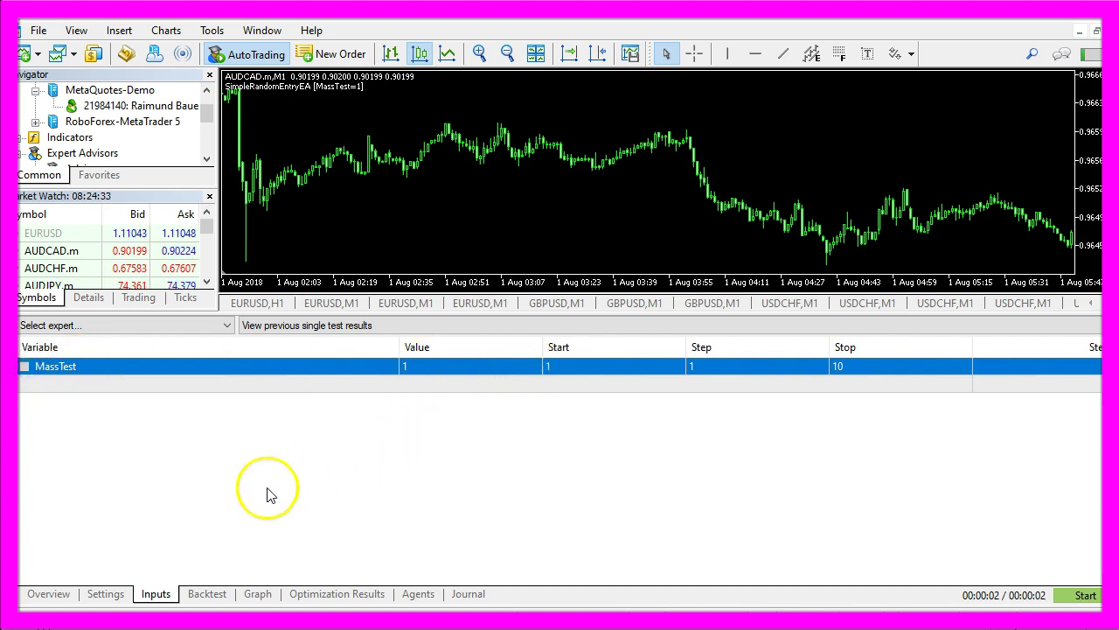
click(807, 369)
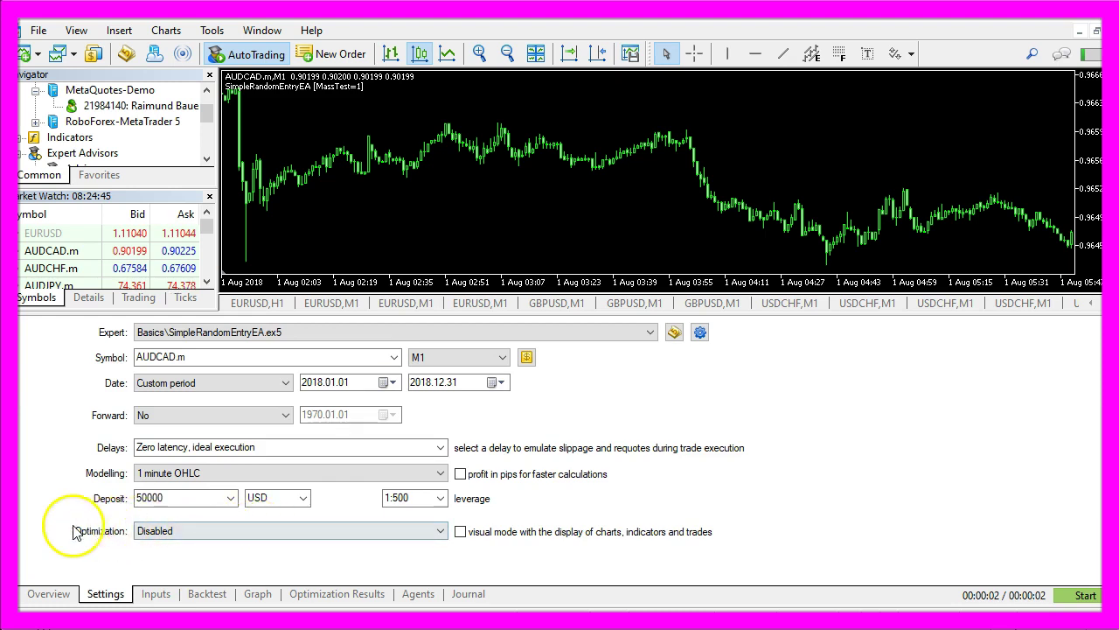
click(176, 533)
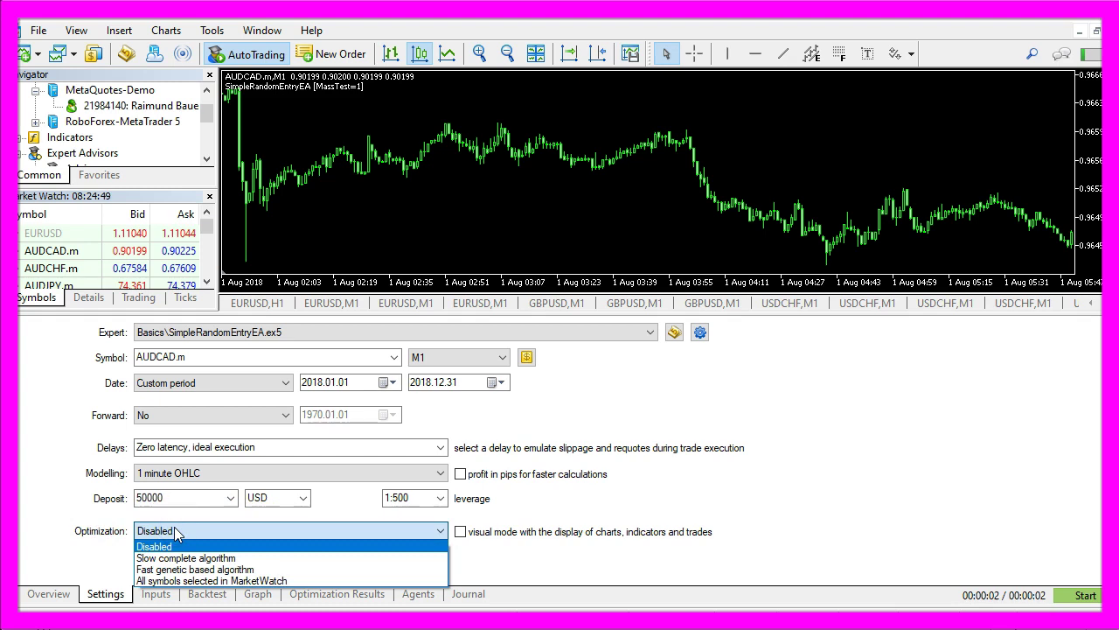
click(198, 569)
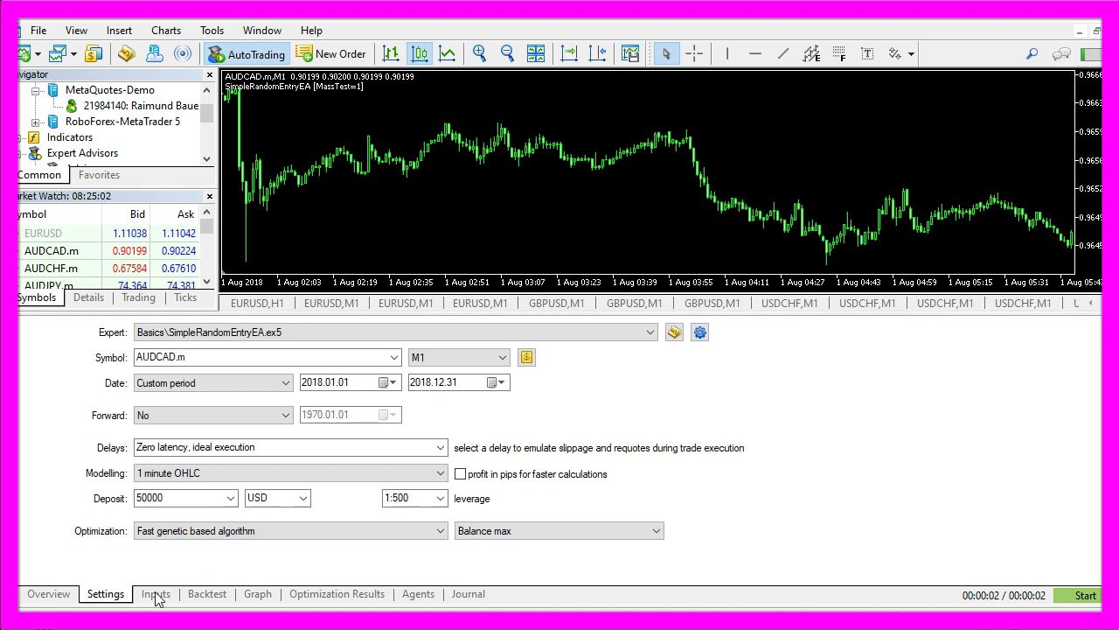
click(157, 594)
double_click(862, 366)
text(15)
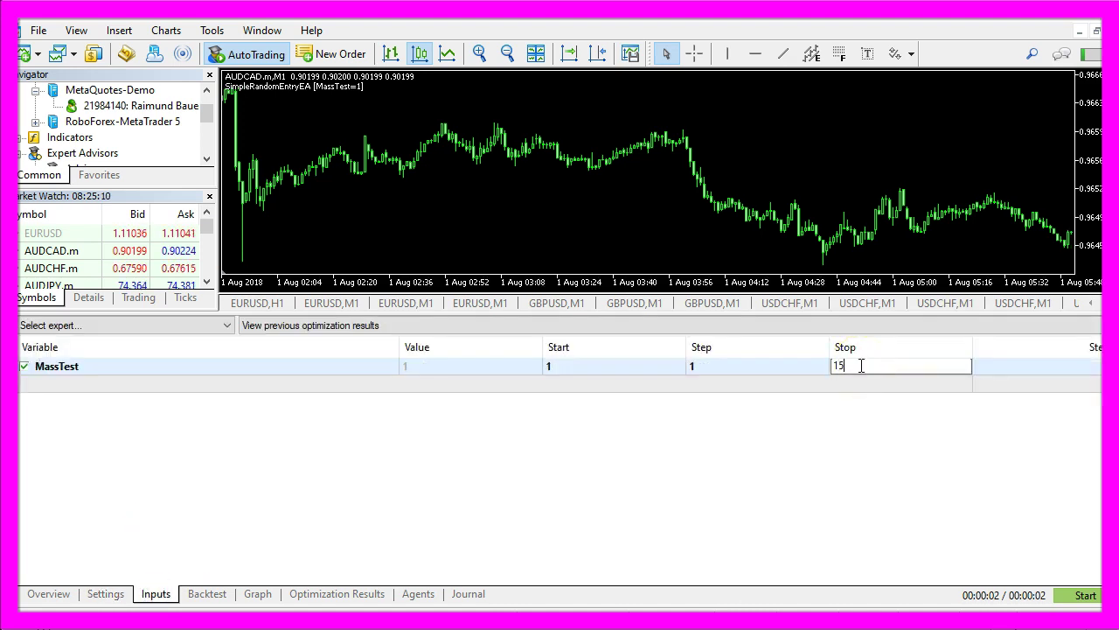
key(Return)
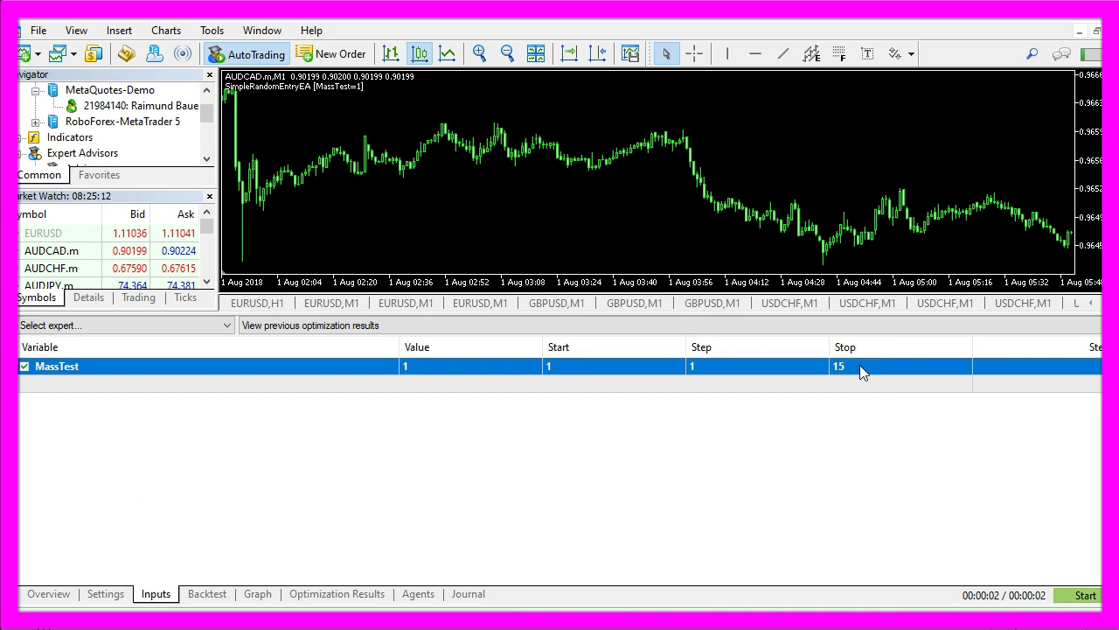
click(1094, 594)
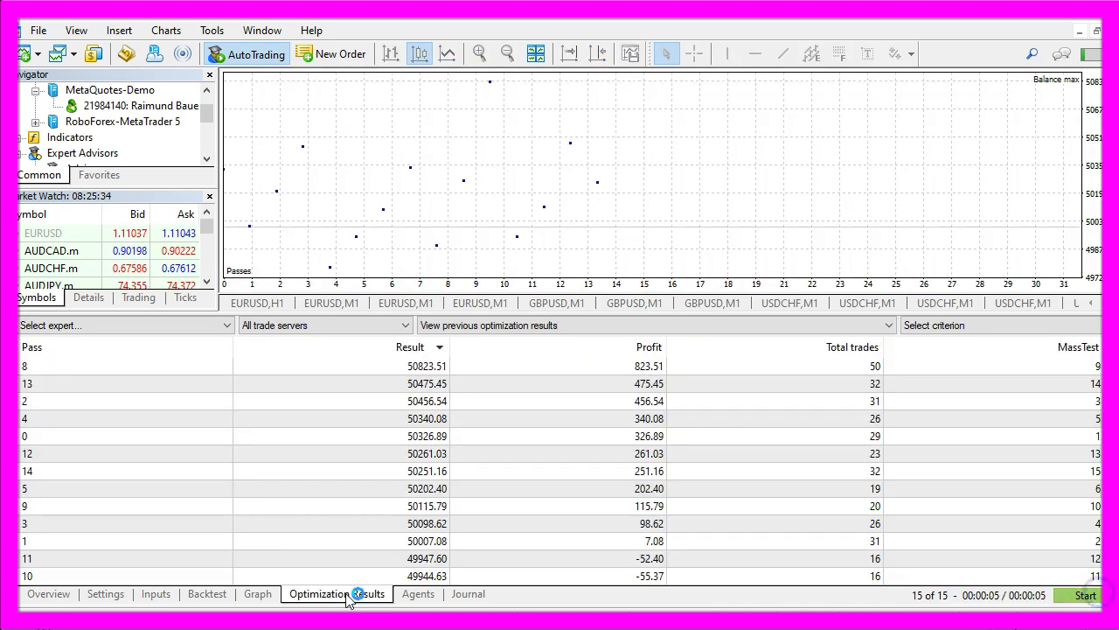
Sort the 15 optimization passes by pass number and review profits from -227.15 to 823.51
click(343, 590)
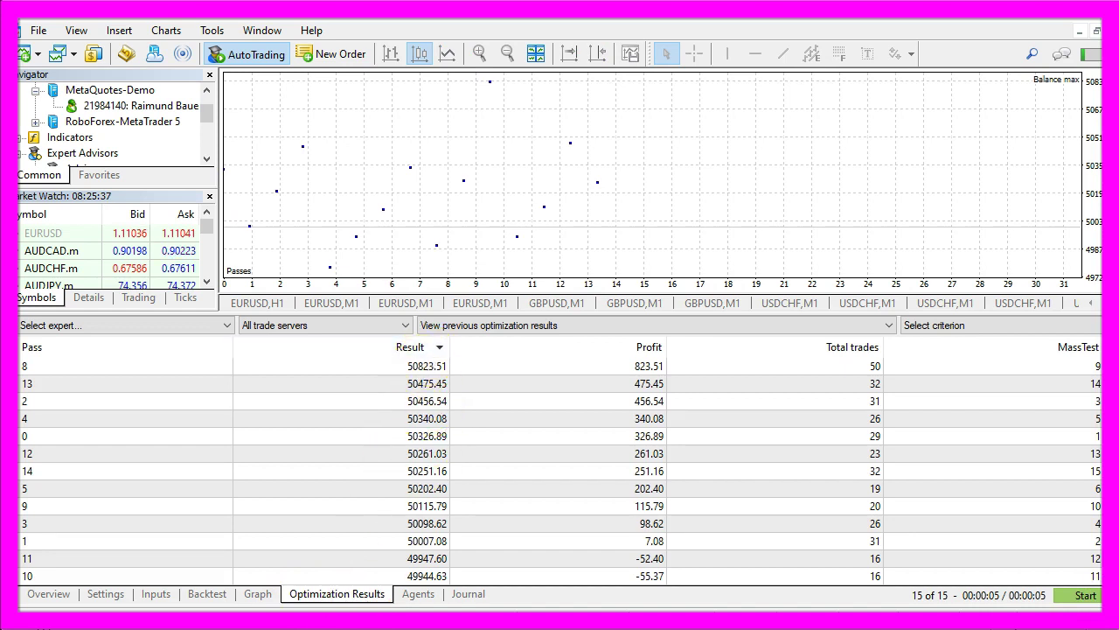
click(337, 594)
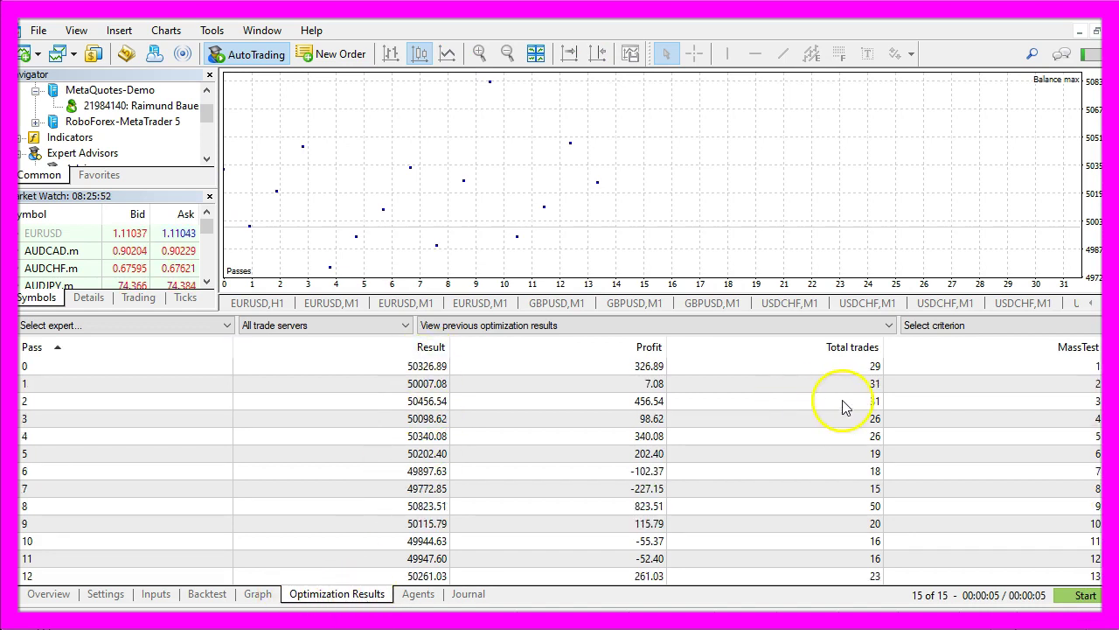
scroll(739, 362, down, 1)
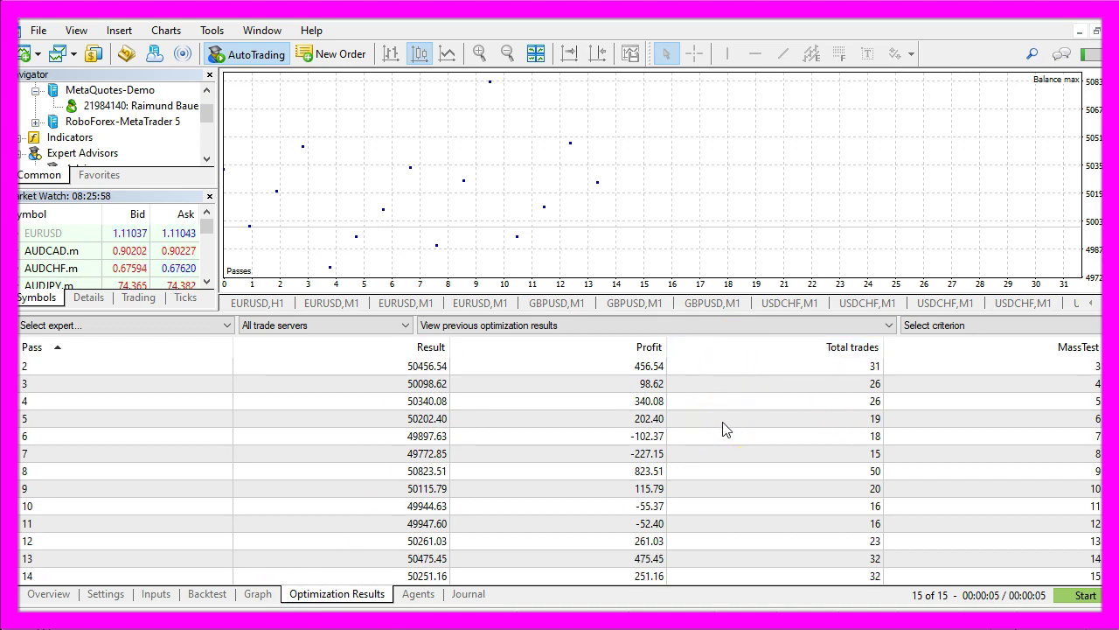
scroll(420, 372, up, 1)
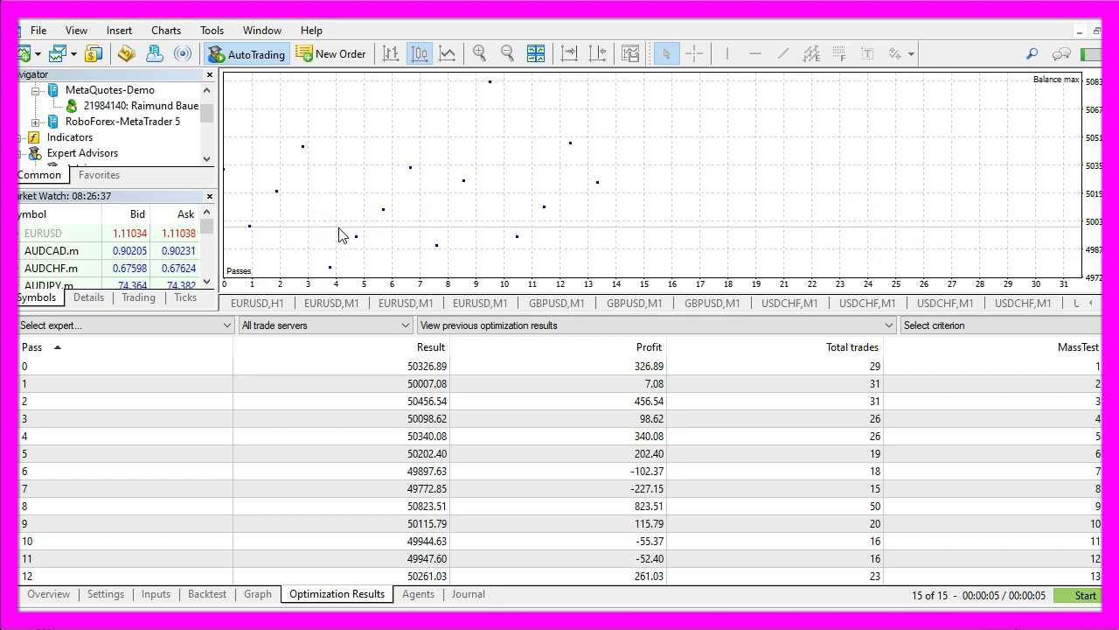
click(171, 383)
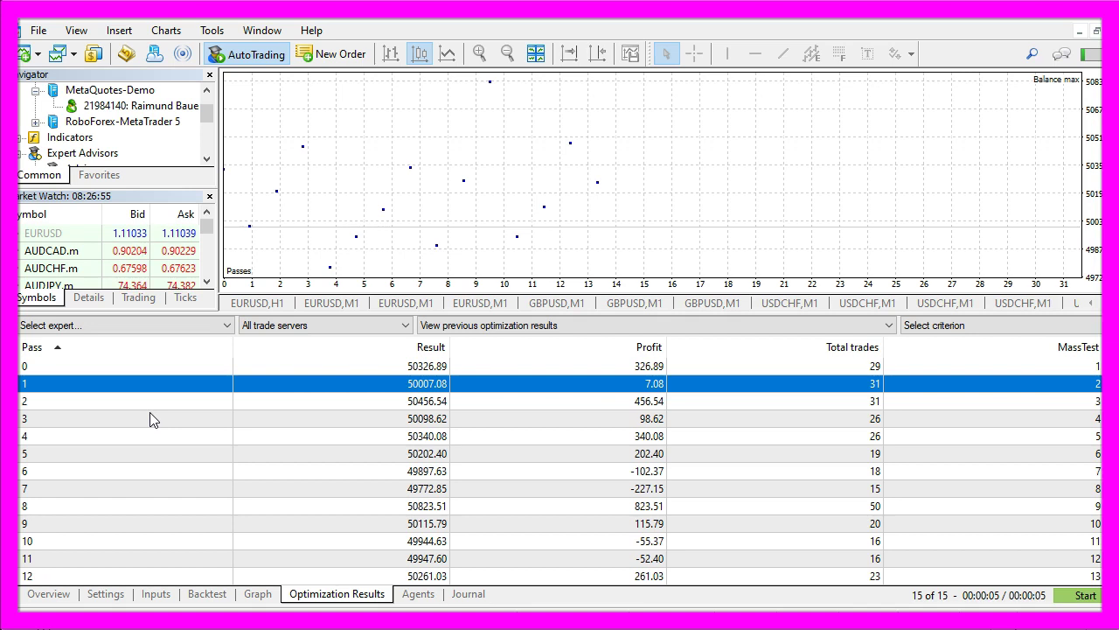
Export the optimization results to XML as C:\temp\Masstest.xml and view the file
right_click(158, 427)
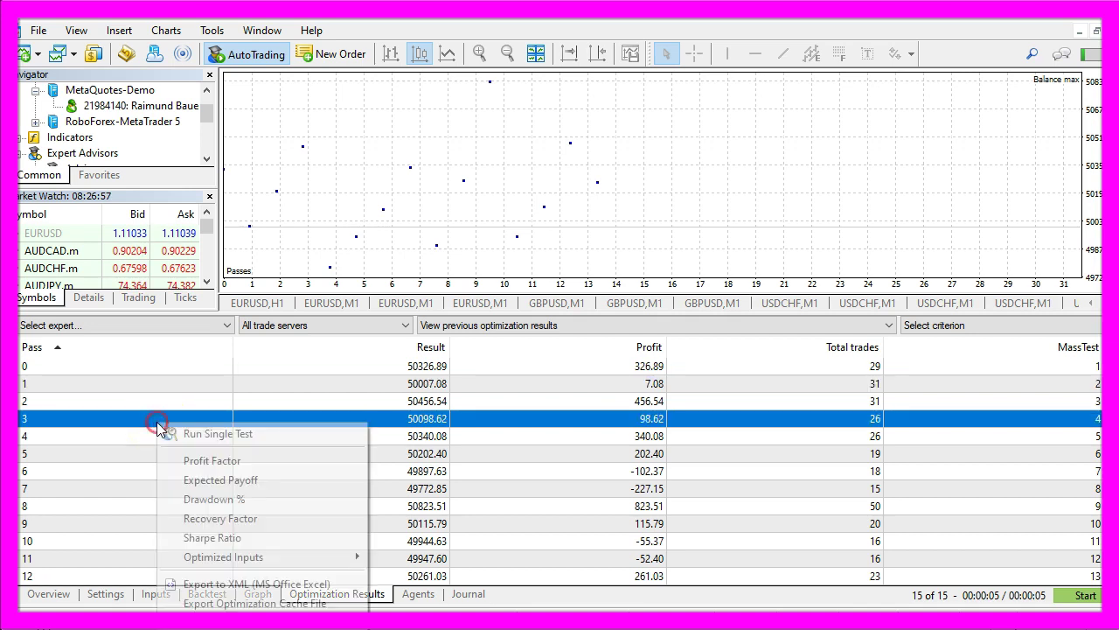
click(253, 584)
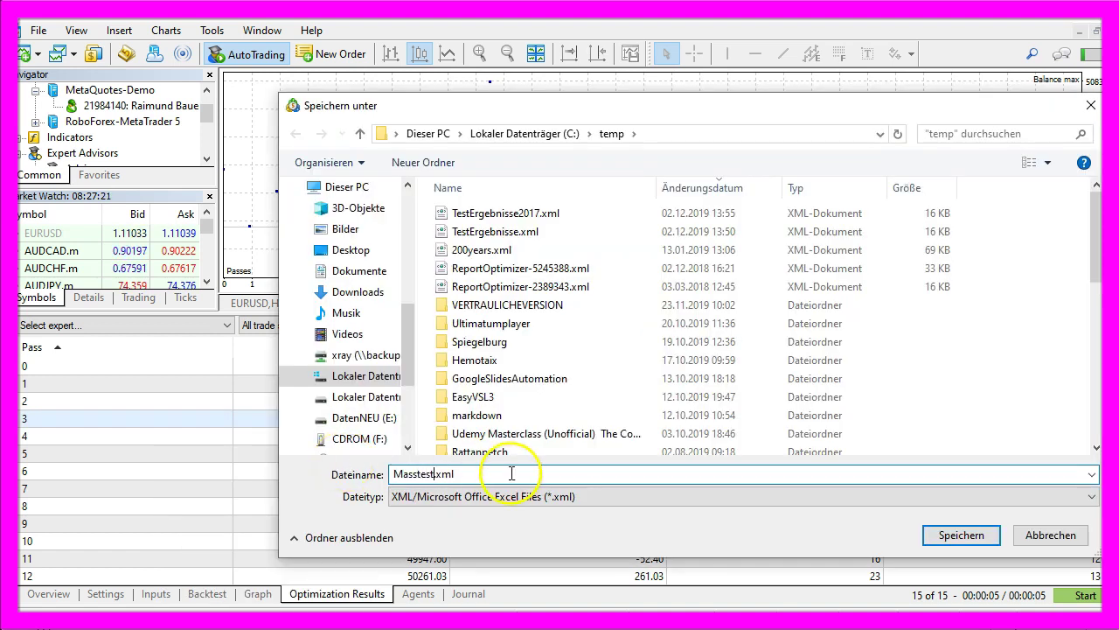
click(962, 533)
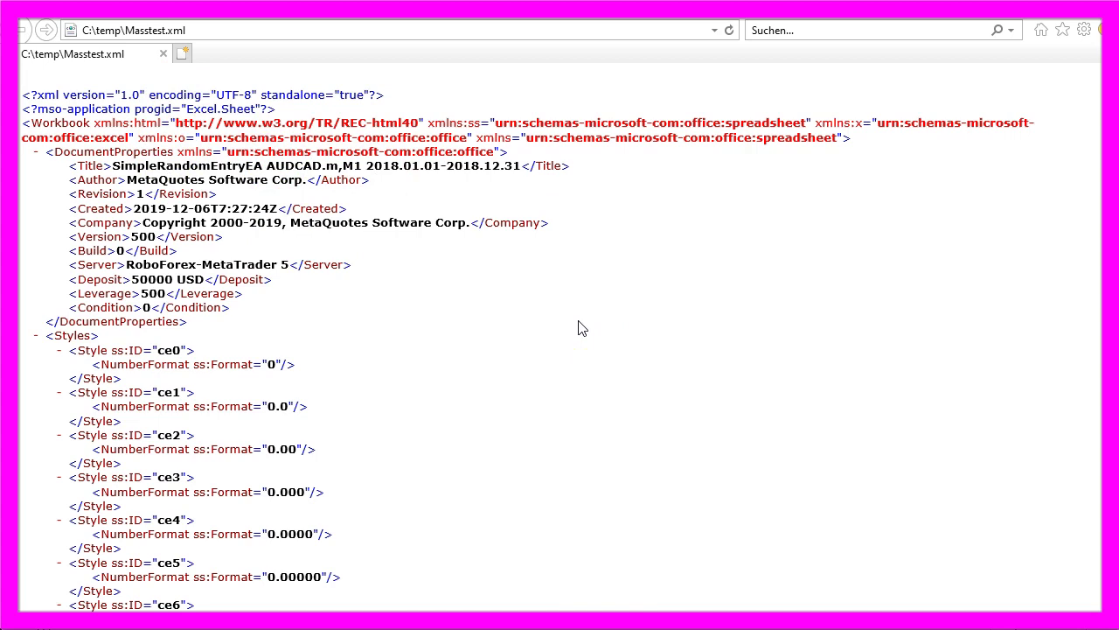
click(201, 32)
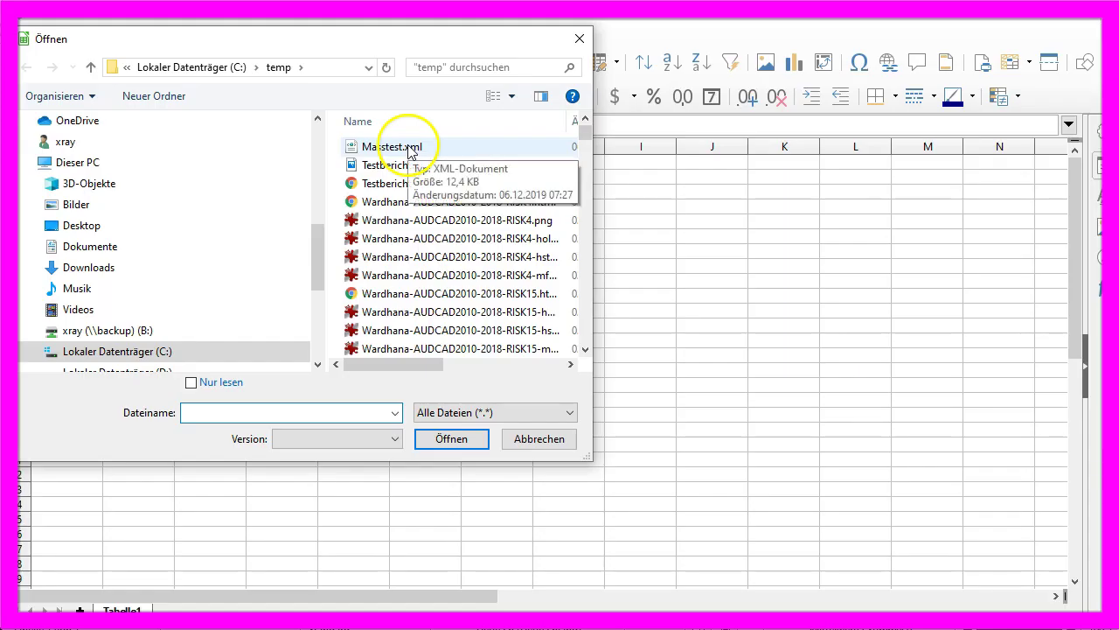
Open Masstest.xml in Calc and sum profits C2:C16 in C18 with SUMME (2921,26)
click(409, 145)
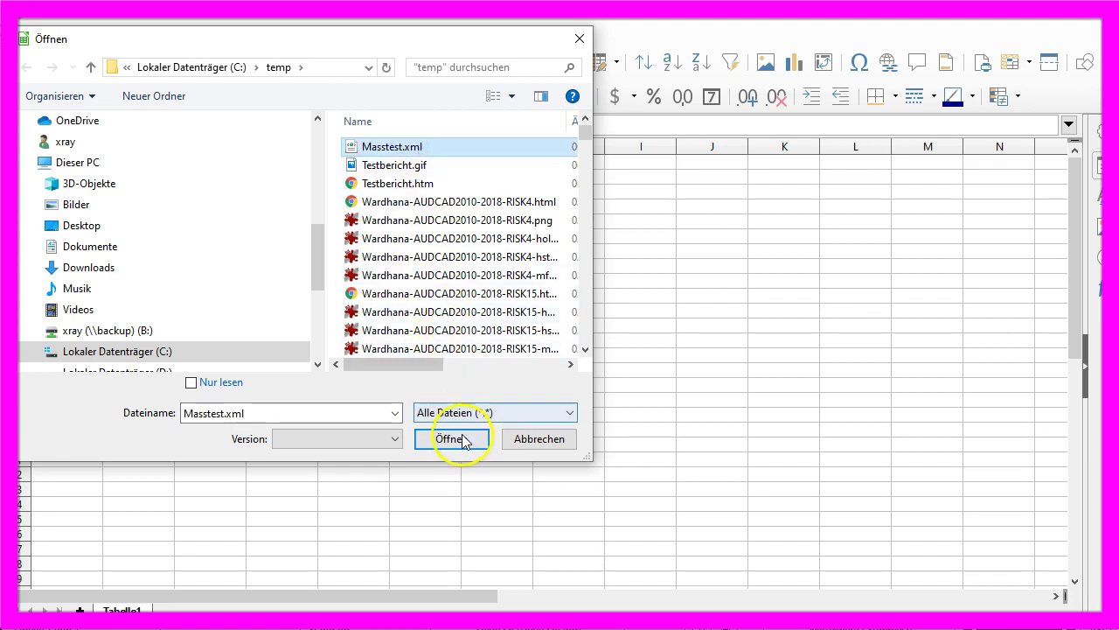
click(453, 439)
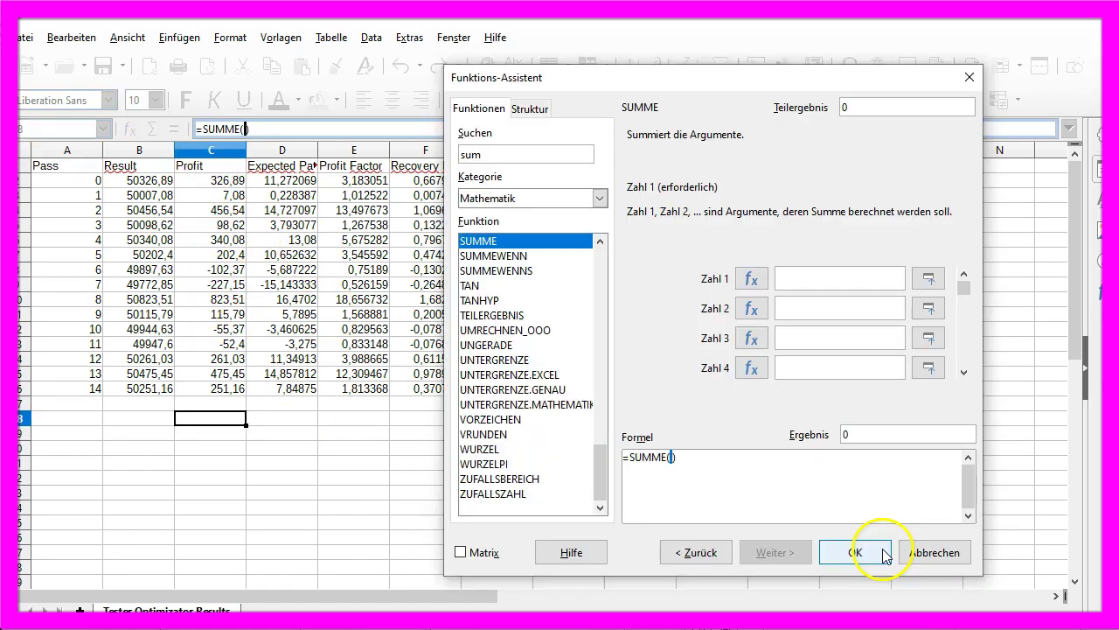
click(885, 555)
drag(210, 181, 217, 396)
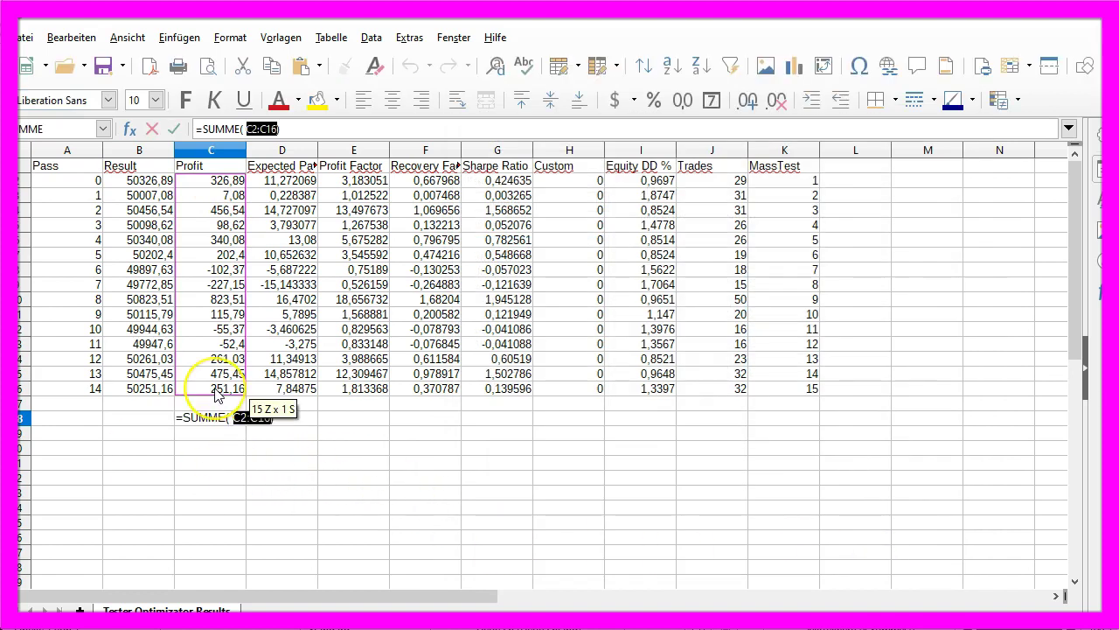
key(Return)
click(210, 416)
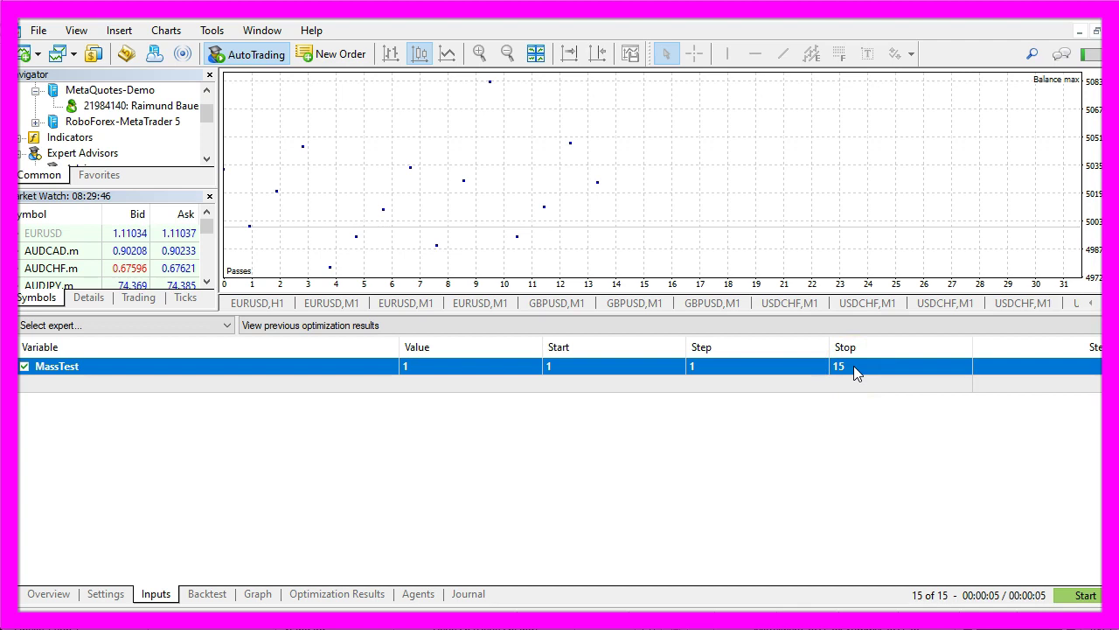
Edit the MassTest Stop cell, then select all the EA code in MetaEditor
click(854, 365)
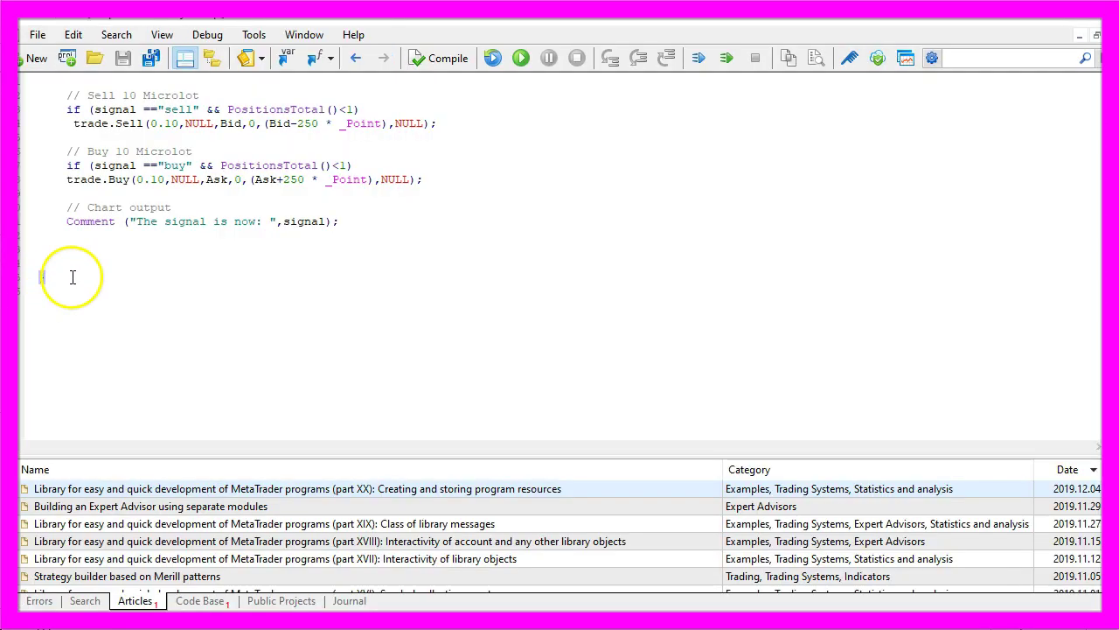
drag(61, 277, 18, 72)
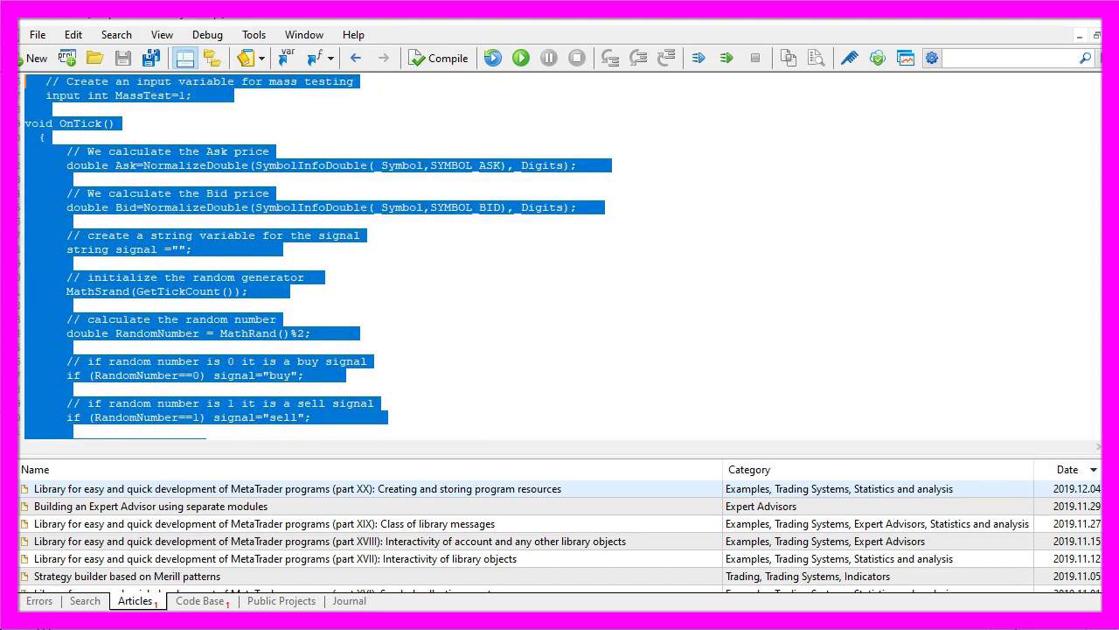